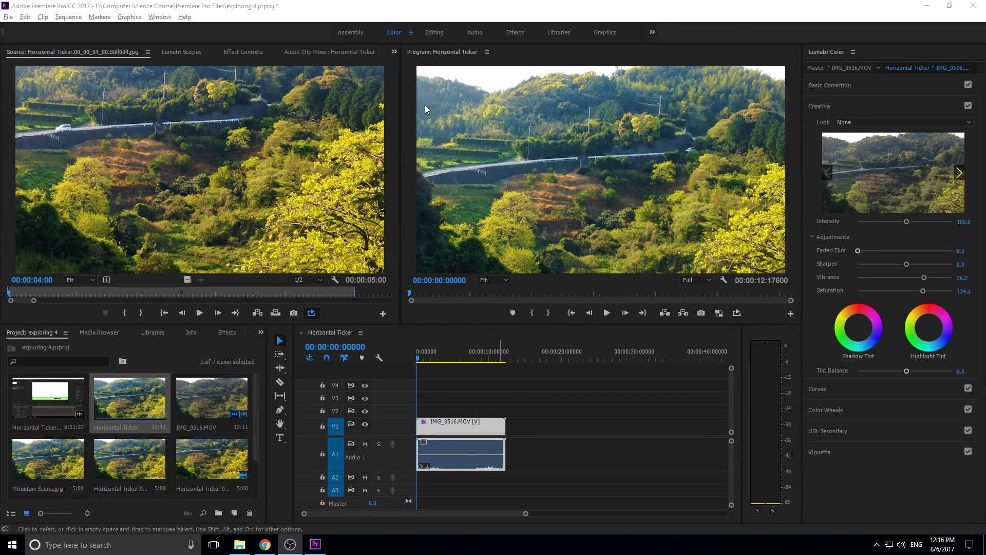
Widen the Program monitor by narrowing the Source monitor, and lower the timeline so both monitors are taller.
drag(403, 114, 273, 116)
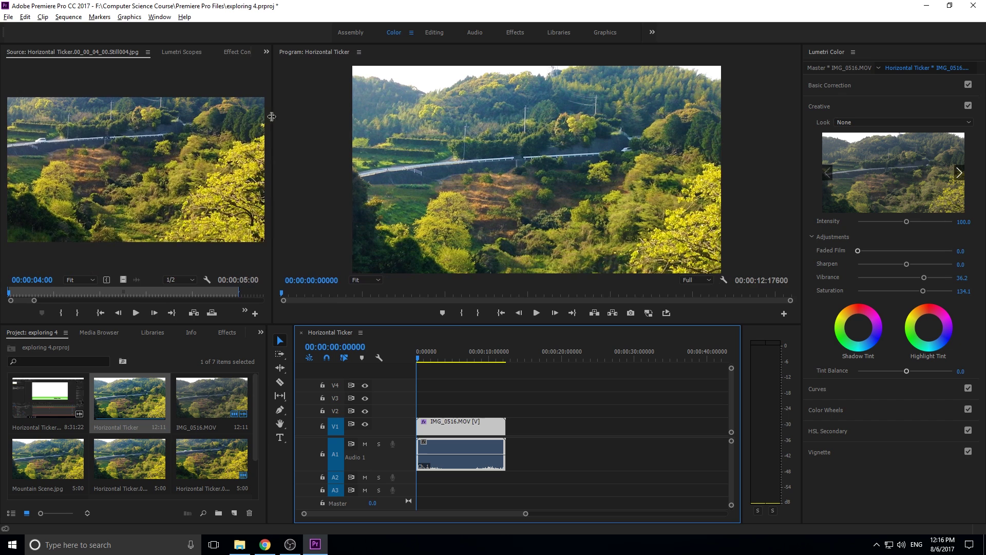
drag(506, 325, 509, 354)
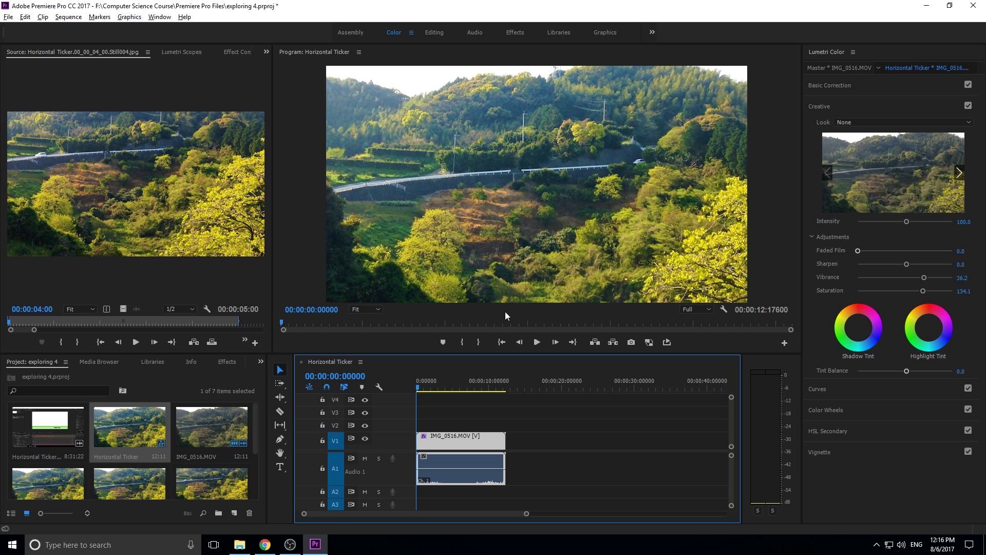
click(370, 307)
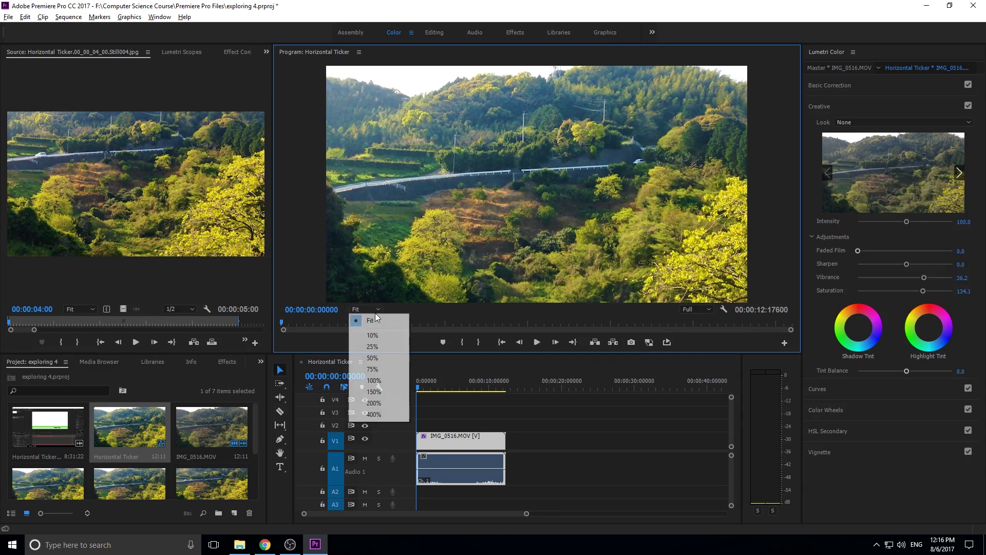
click(374, 335)
click(370, 309)
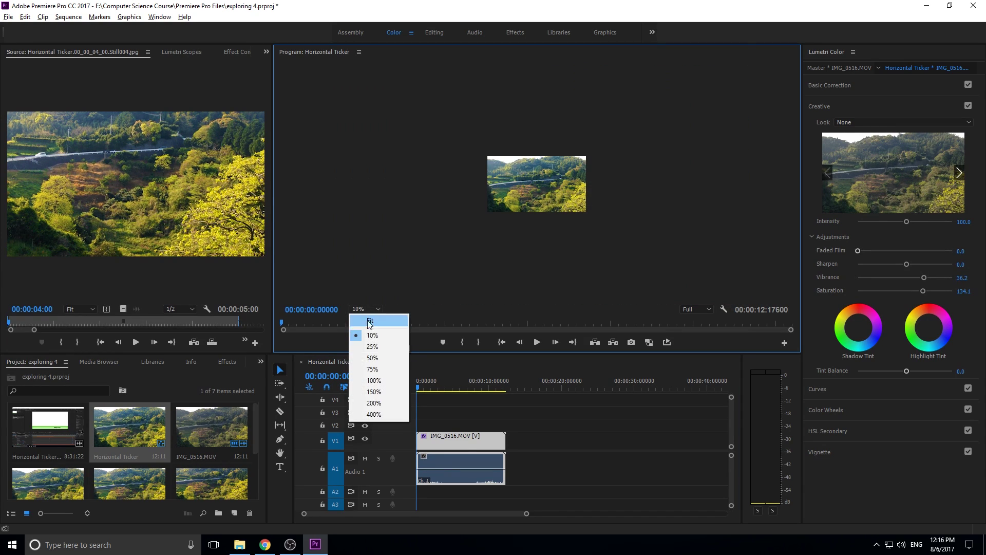
click(373, 346)
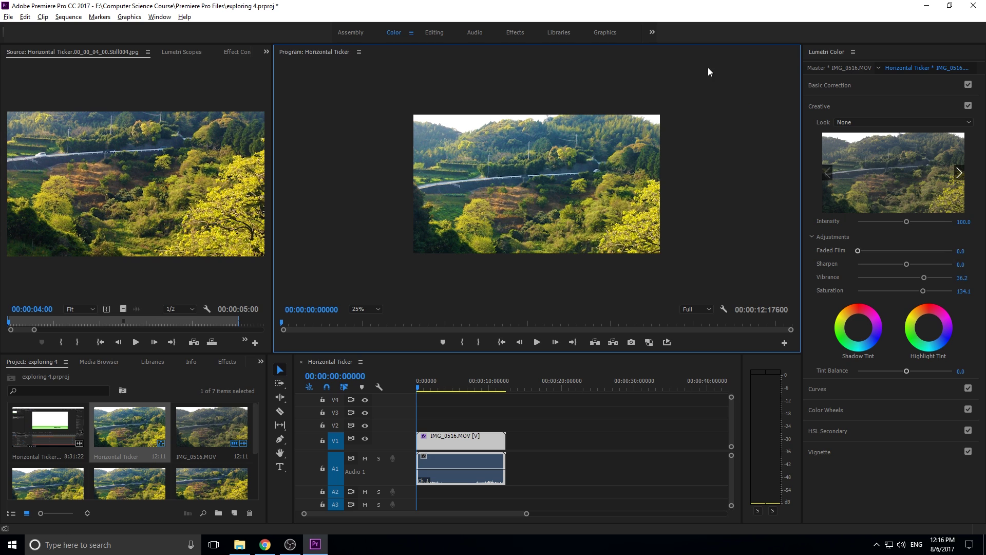
click(365, 309)
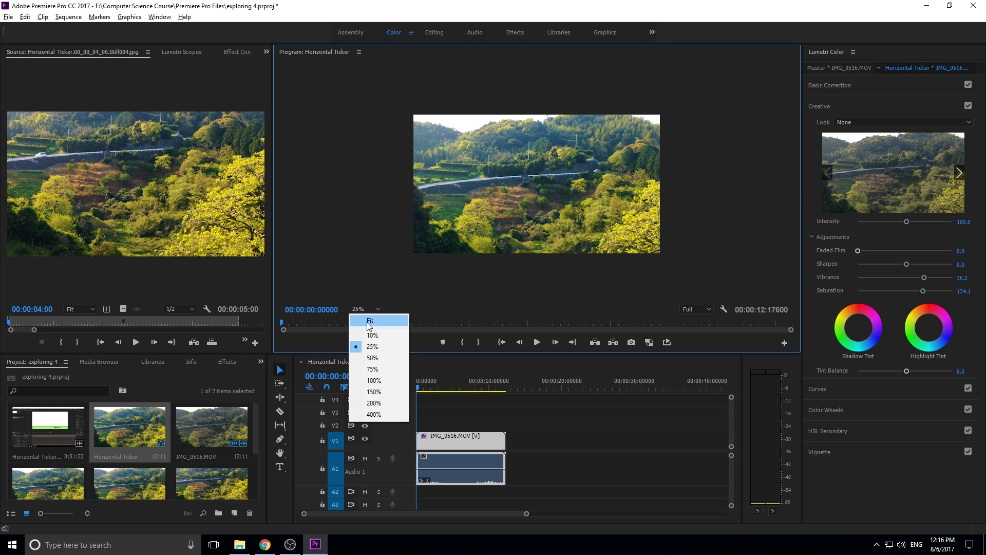
click(386, 414)
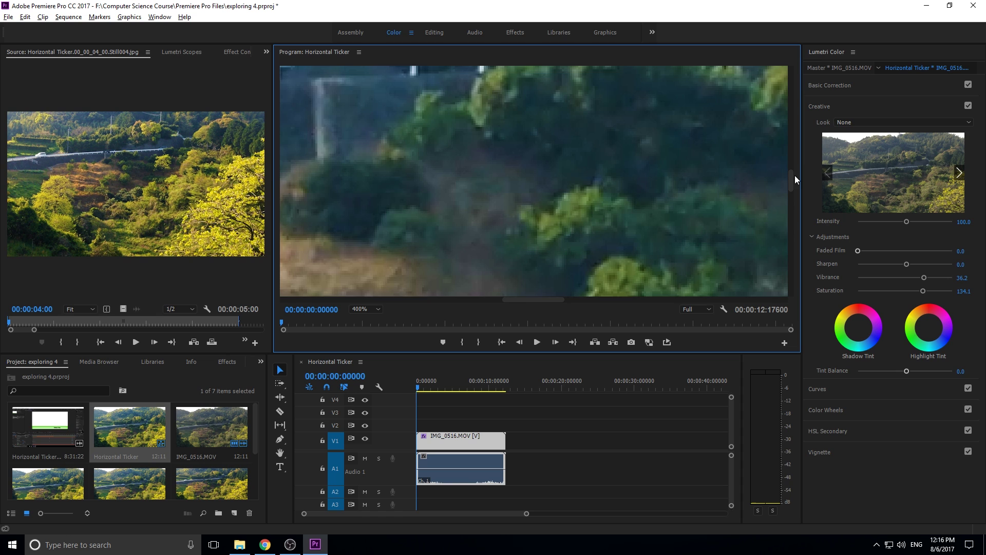
drag(794, 175, 778, 161)
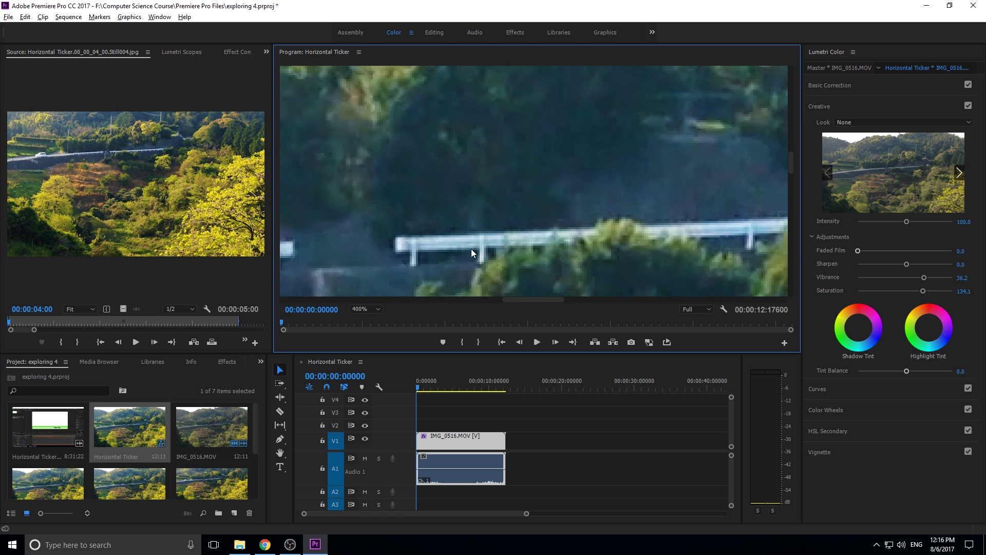
click(376, 310)
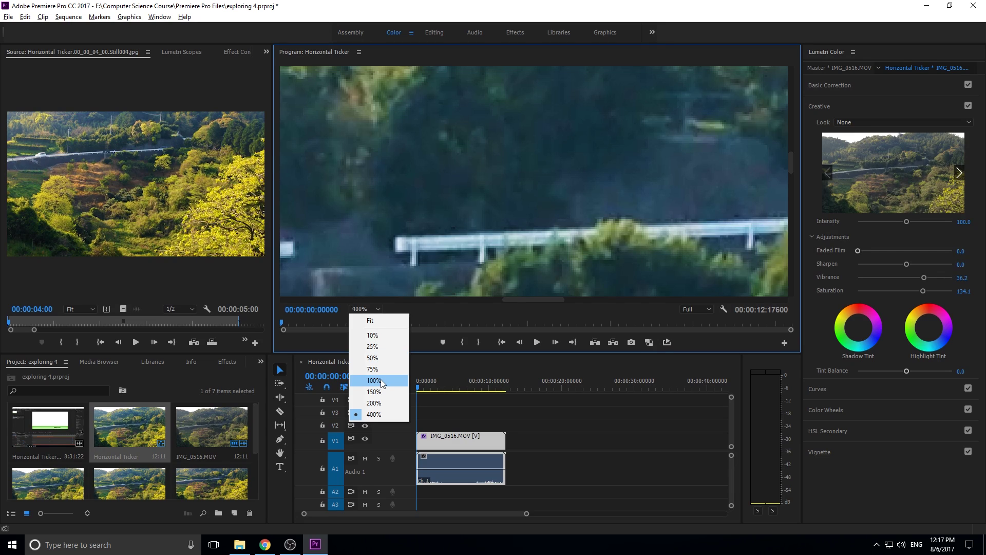
click(389, 323)
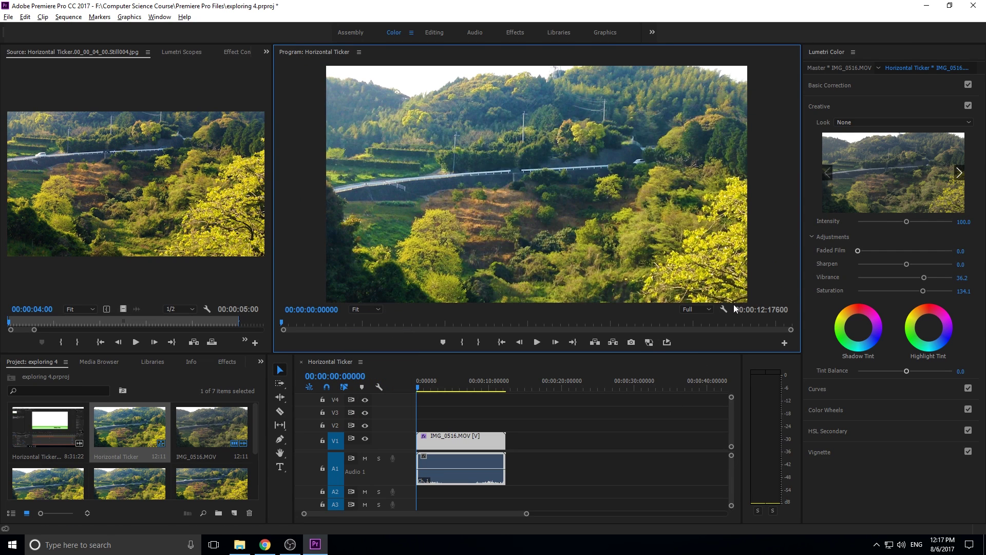
Set the Program monitor playback resolution to 1/4 and play a short preview.
click(705, 309)
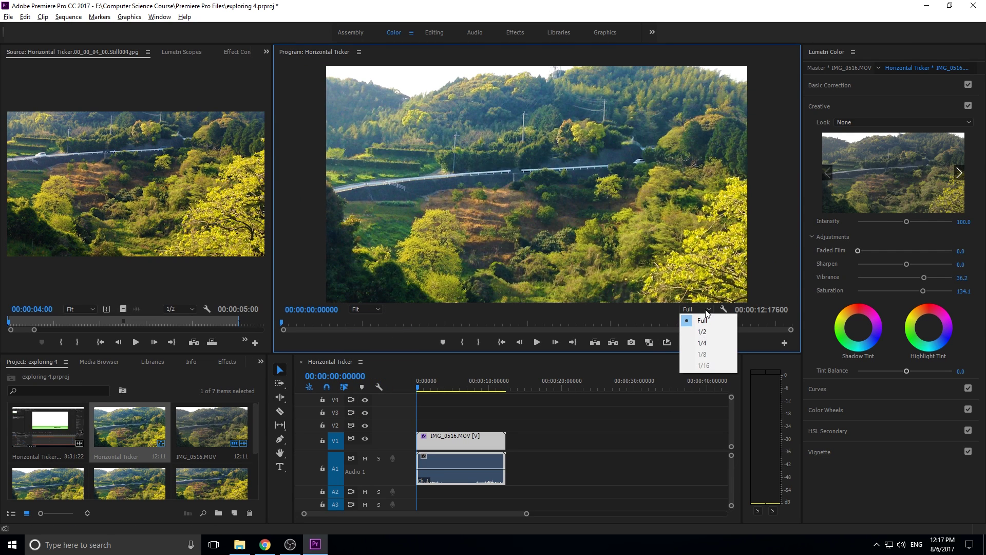
click(708, 341)
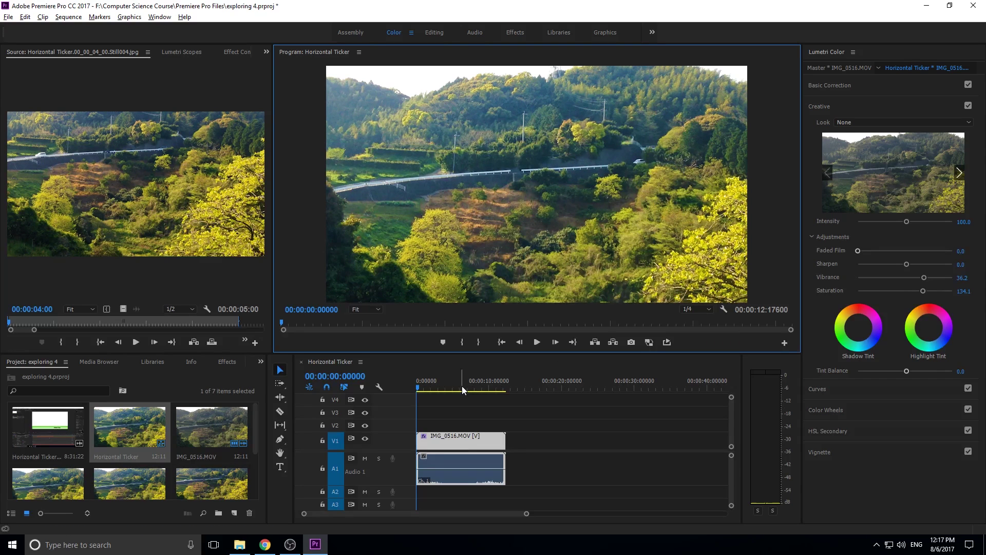
key(space)
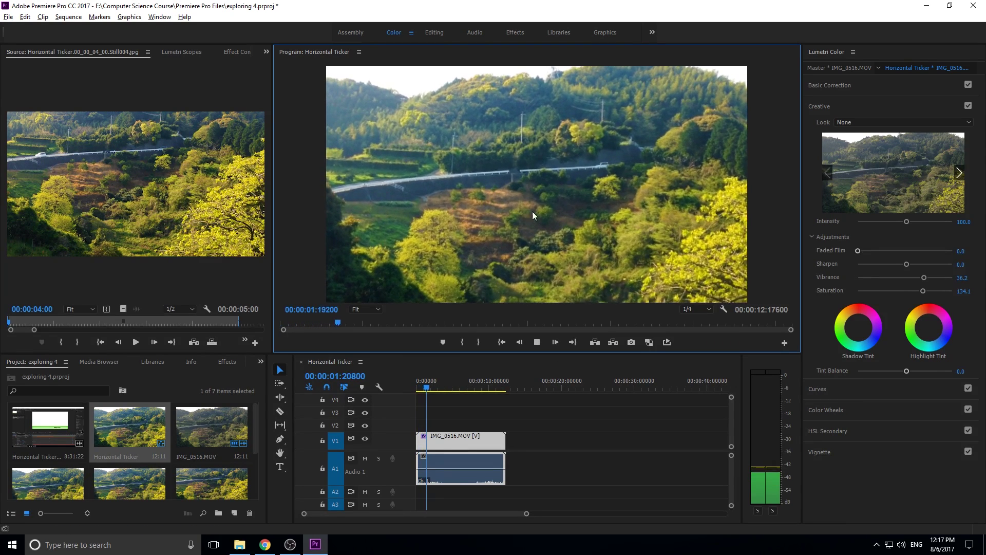
key(space)
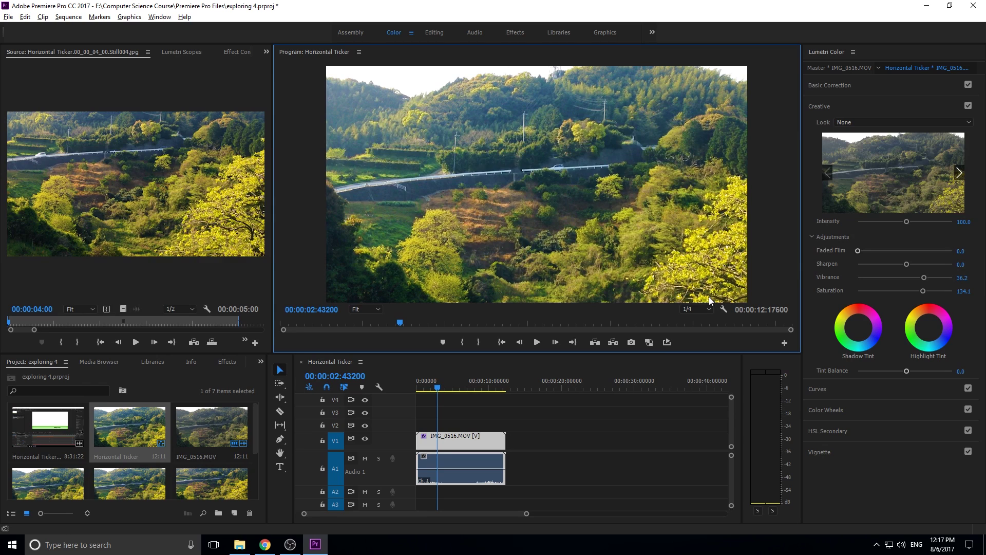
Return the playback resolution to Full.
click(703, 308)
click(705, 320)
click(704, 309)
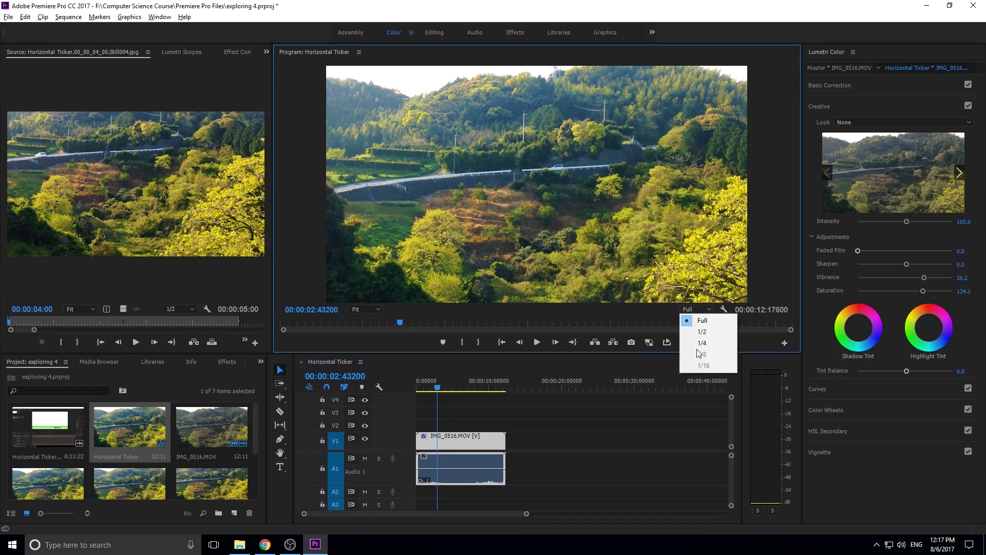
click(702, 330)
Toggle Overlays on in the Program monitor settings, then switch them off to hide the timecode text.
click(723, 309)
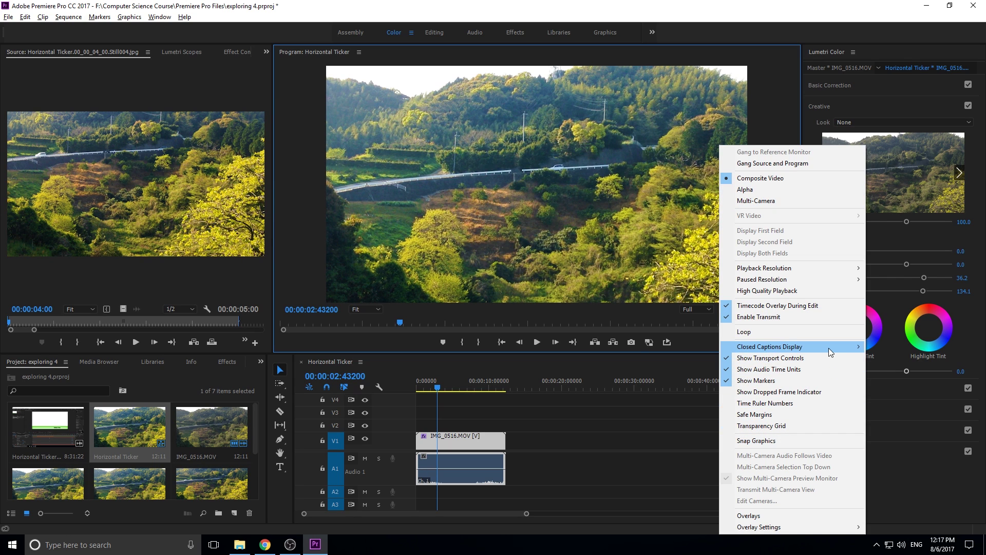
mouse_move(828, 348)
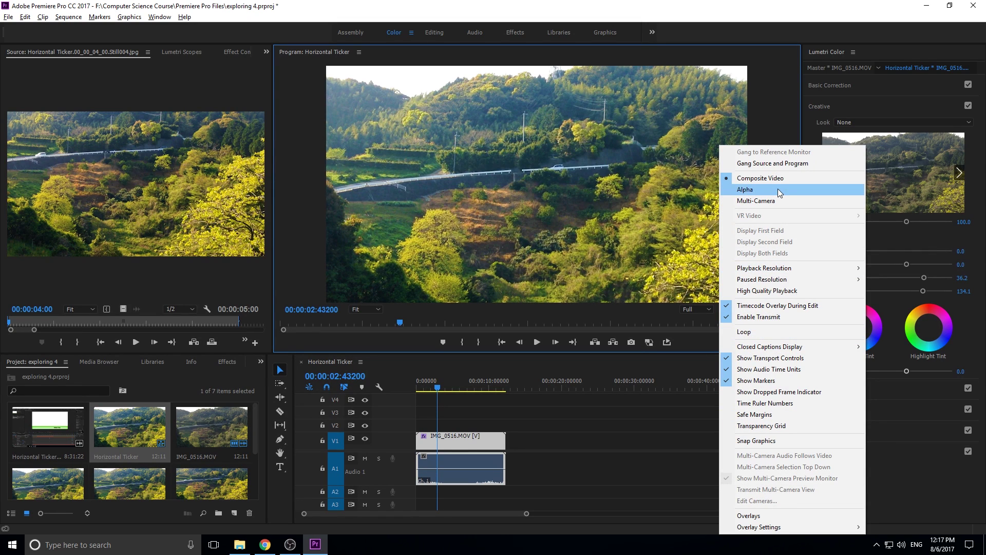
click(784, 516)
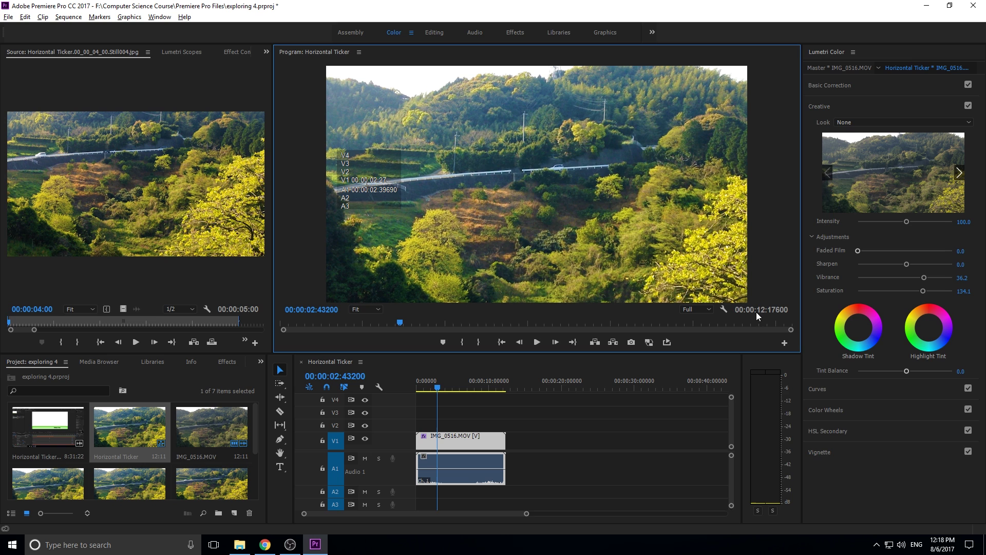
click(724, 309)
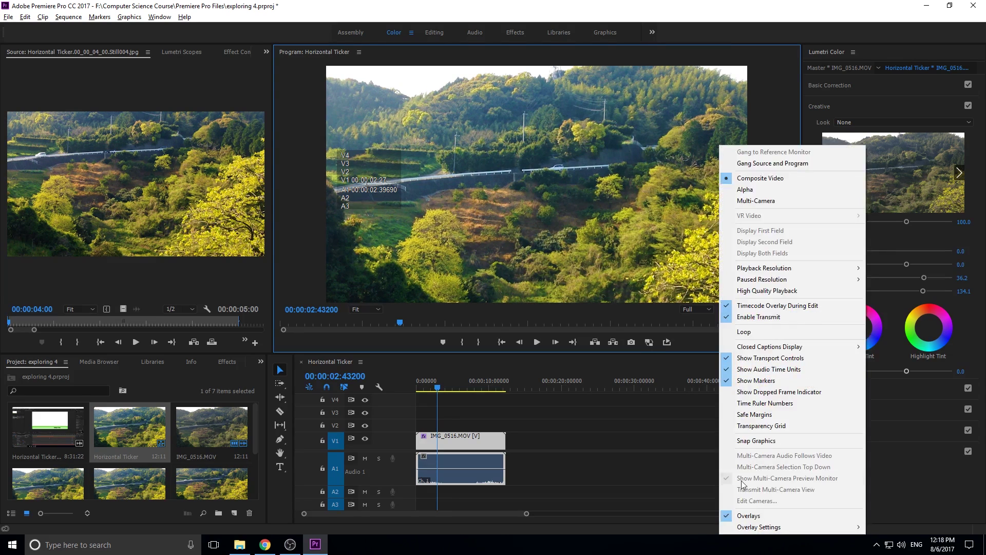
click(773, 516)
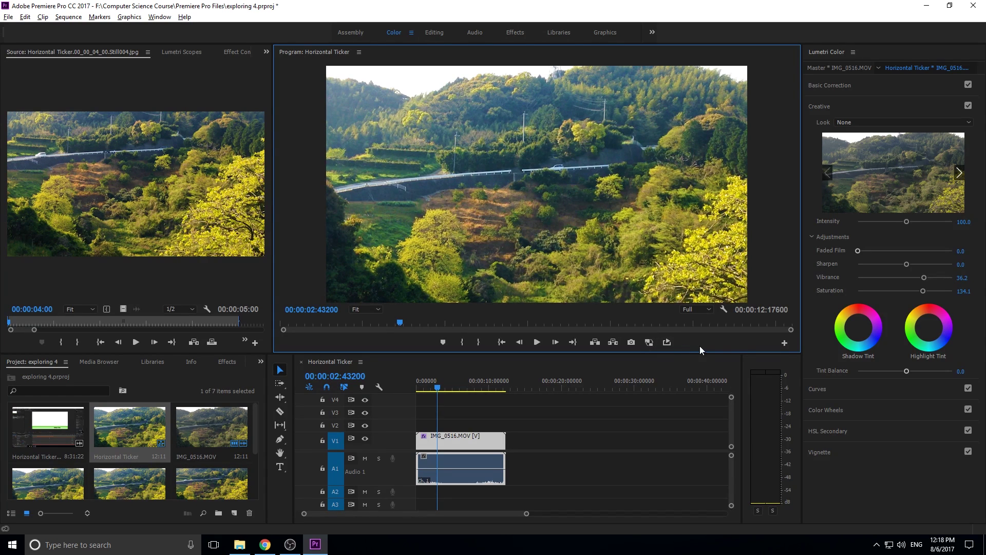
Add a Safe Margins button to the Program monitor's button bar.
click(785, 343)
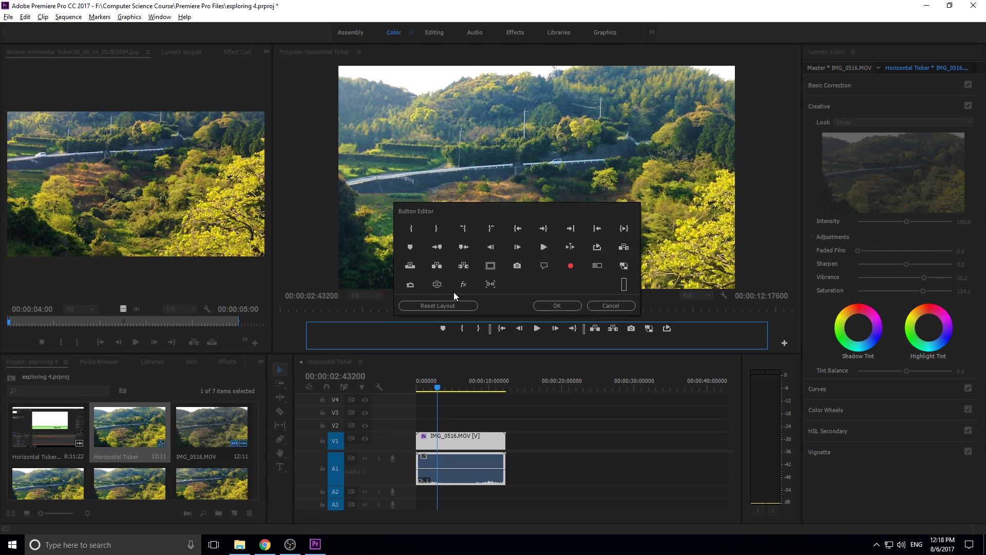
drag(491, 267, 693, 333)
click(557, 304)
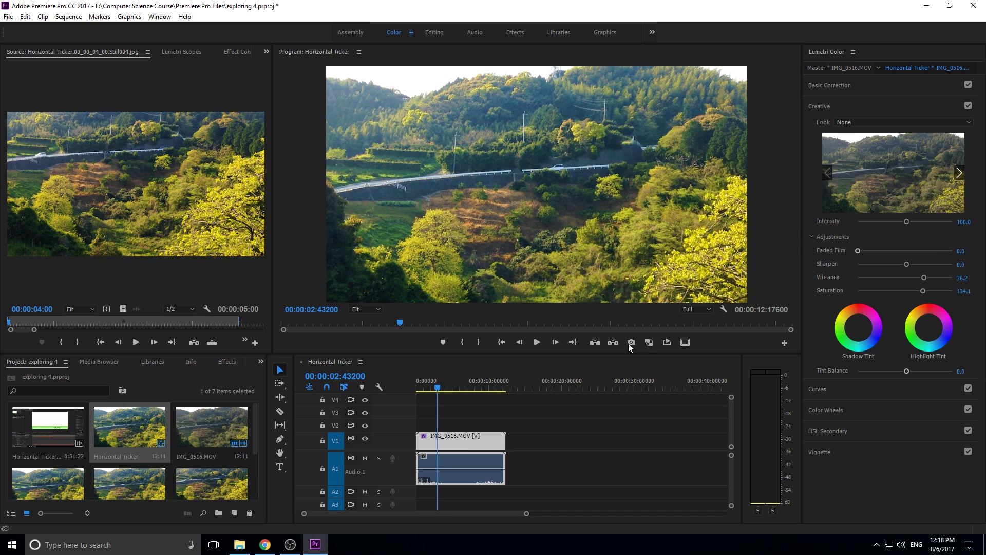
Toggle the safe-margin guides on and off a couple of times, leaving them hidden.
click(685, 342)
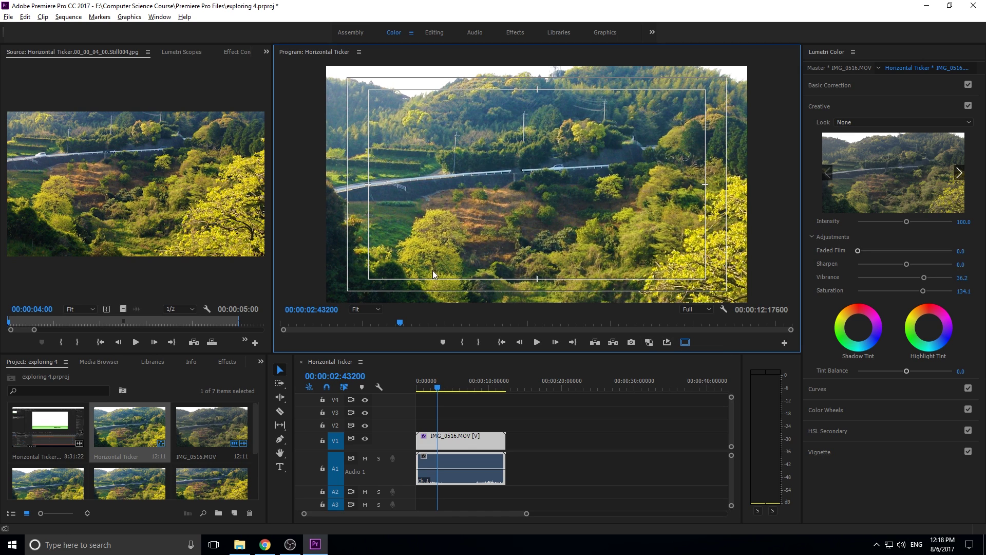
click(688, 342)
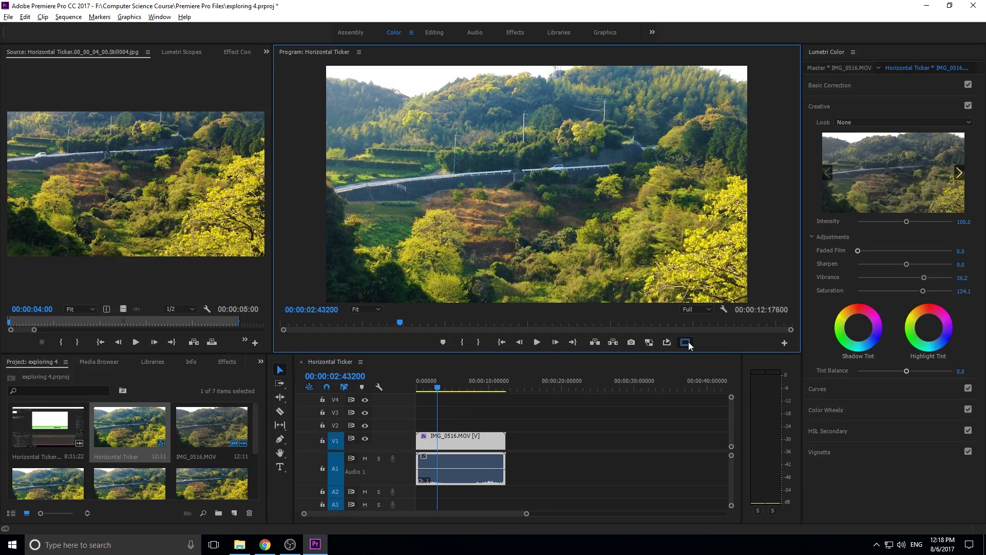
click(688, 342)
click(685, 342)
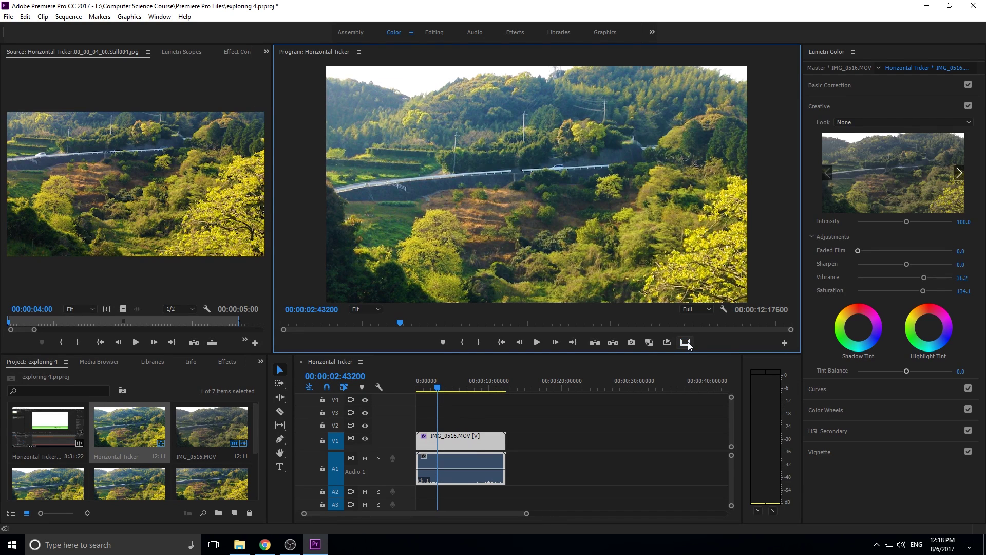
click(785, 342)
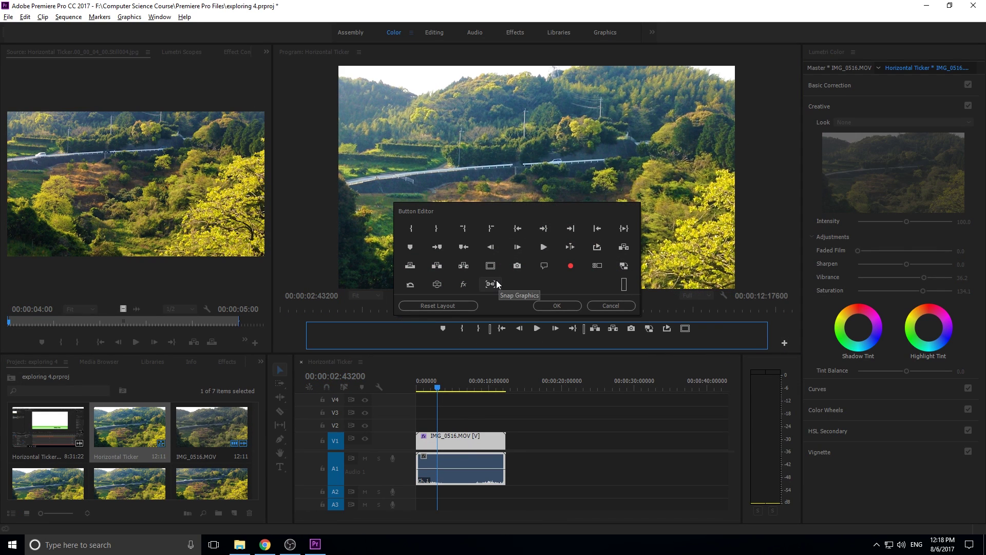
Add a Global FX Mute button and toggle effects muting to compare graded and ungraded, ending unmuted.
drag(463, 283, 703, 329)
click(578, 306)
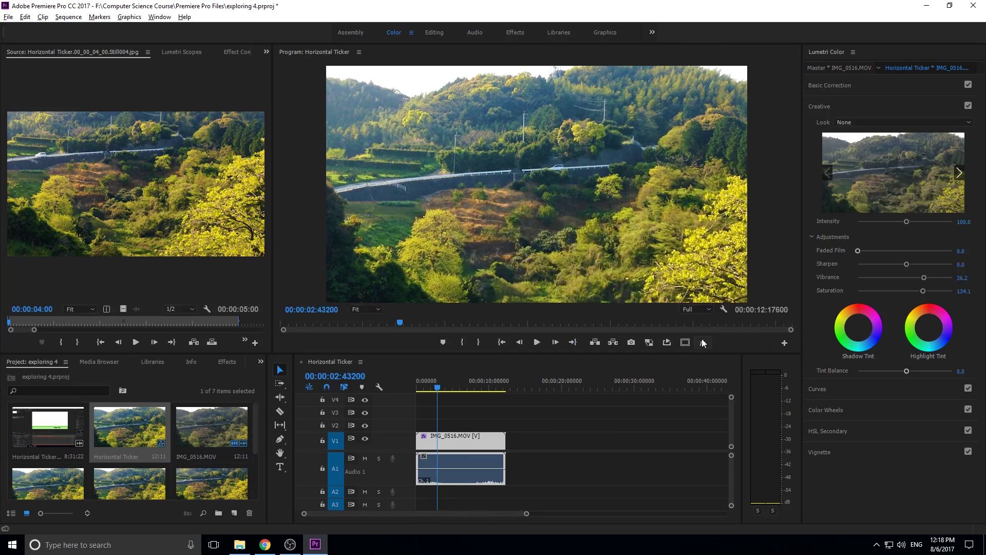
click(704, 342)
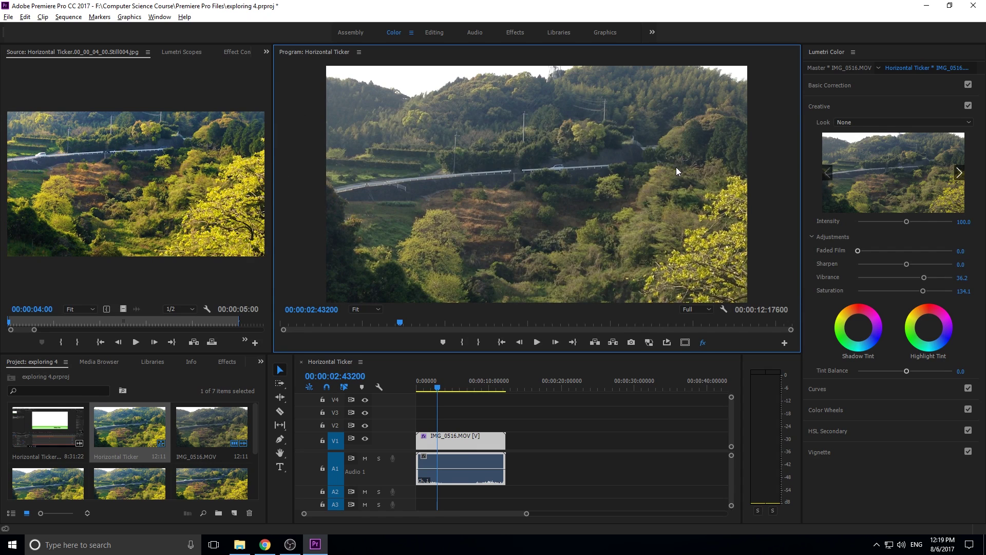
click(707, 340)
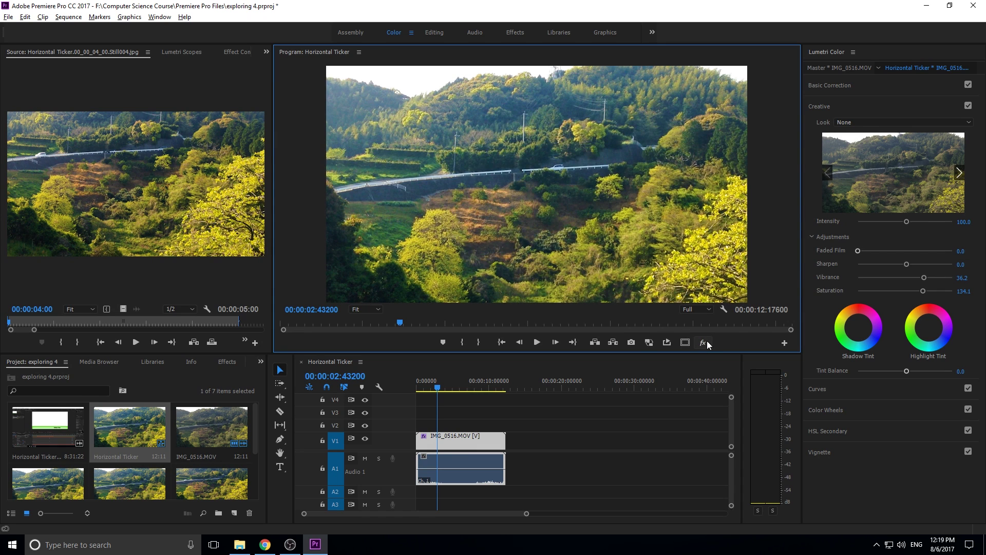
click(707, 340)
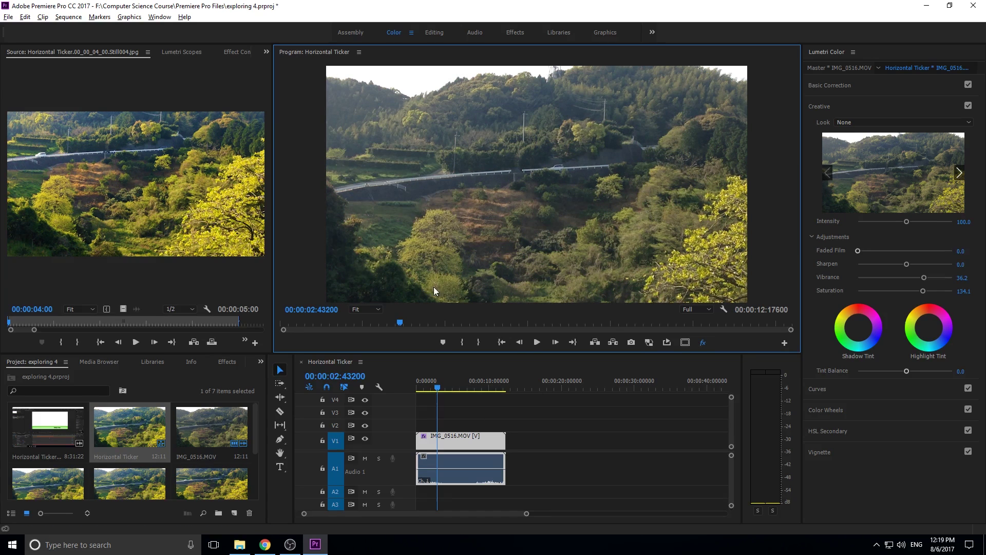
click(705, 339)
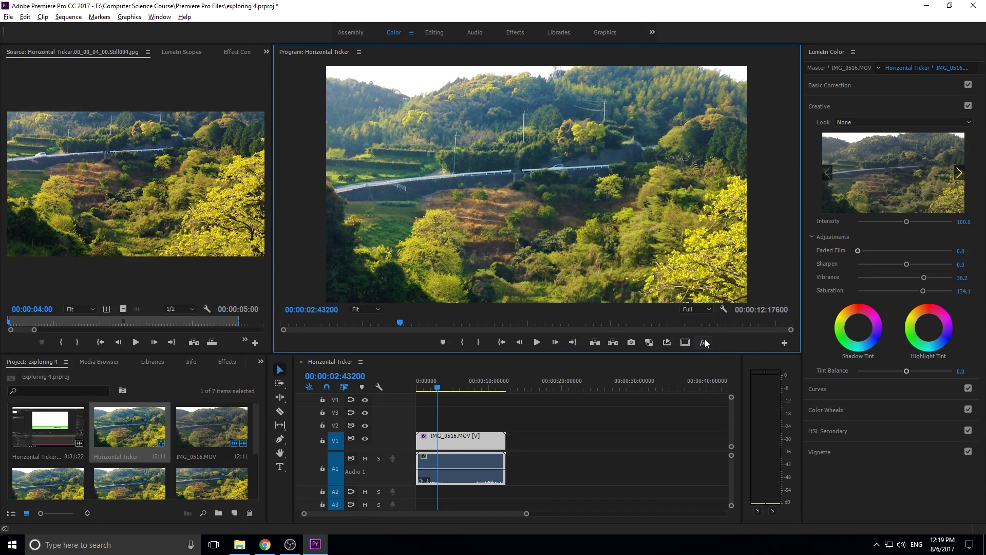
click(786, 342)
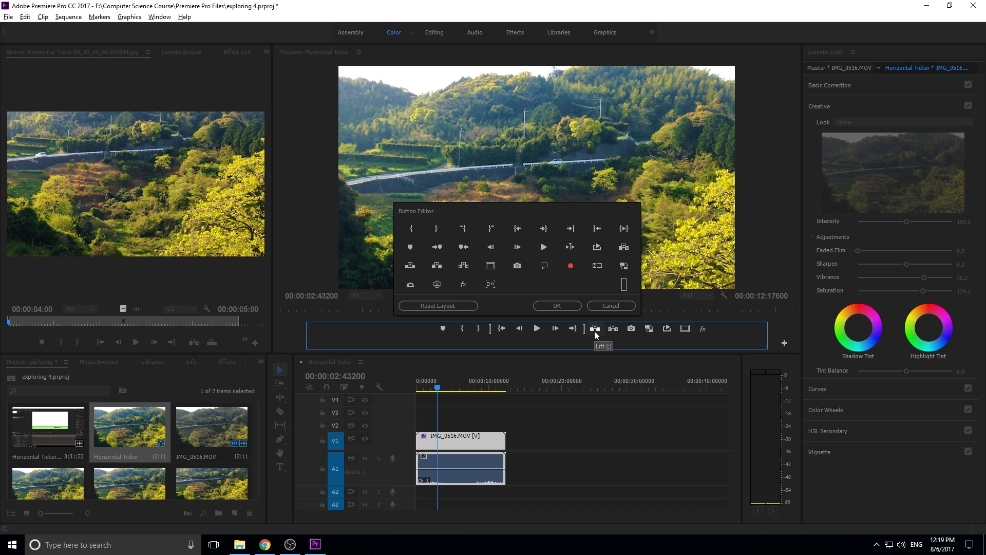
drag(594, 331, 556, 257)
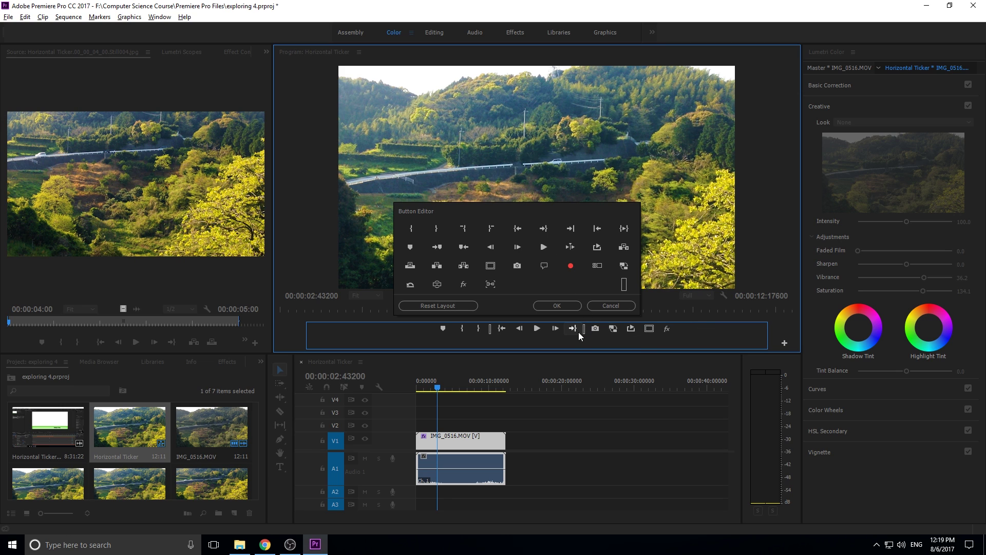
click(600, 305)
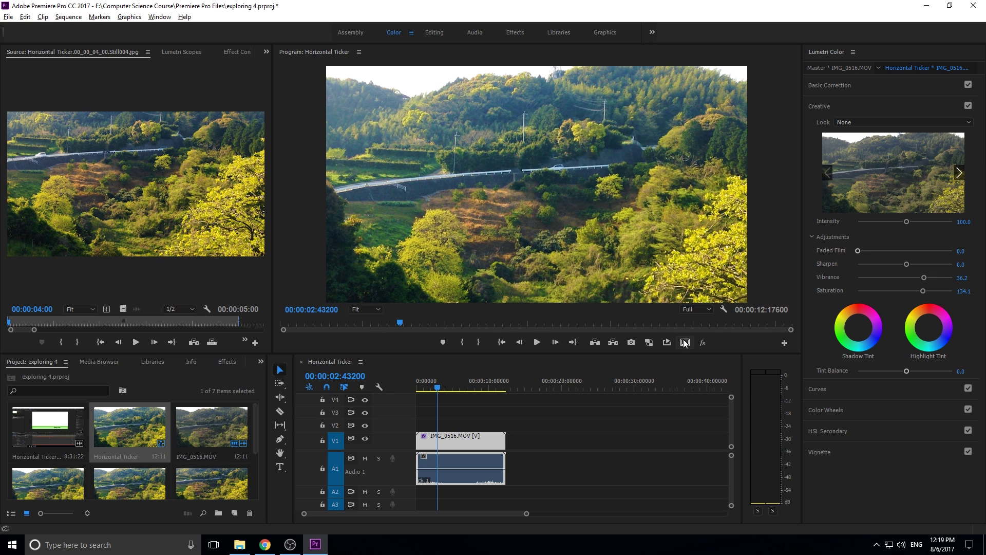
click(785, 343)
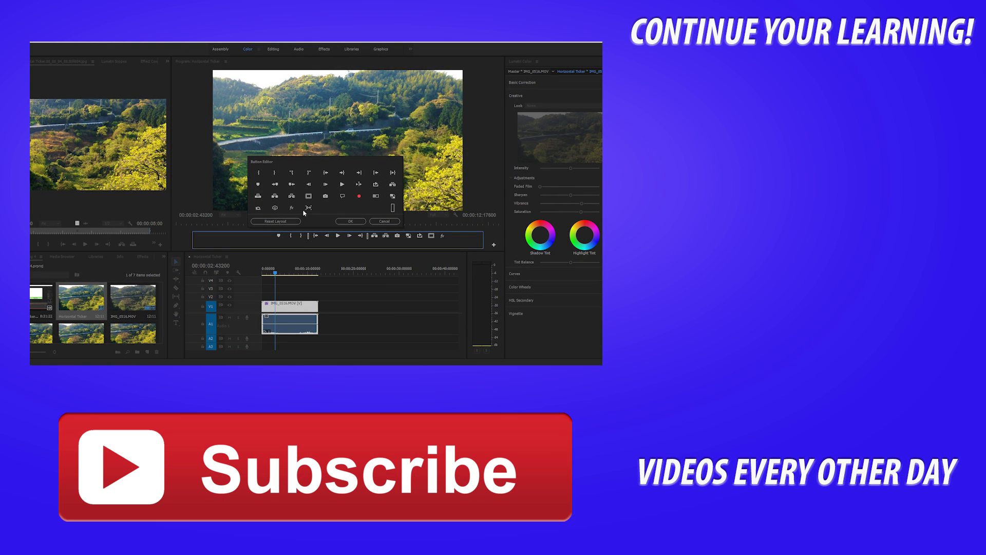
Cancel the Button Editor, leaving the button layout unchanged.
click(385, 222)
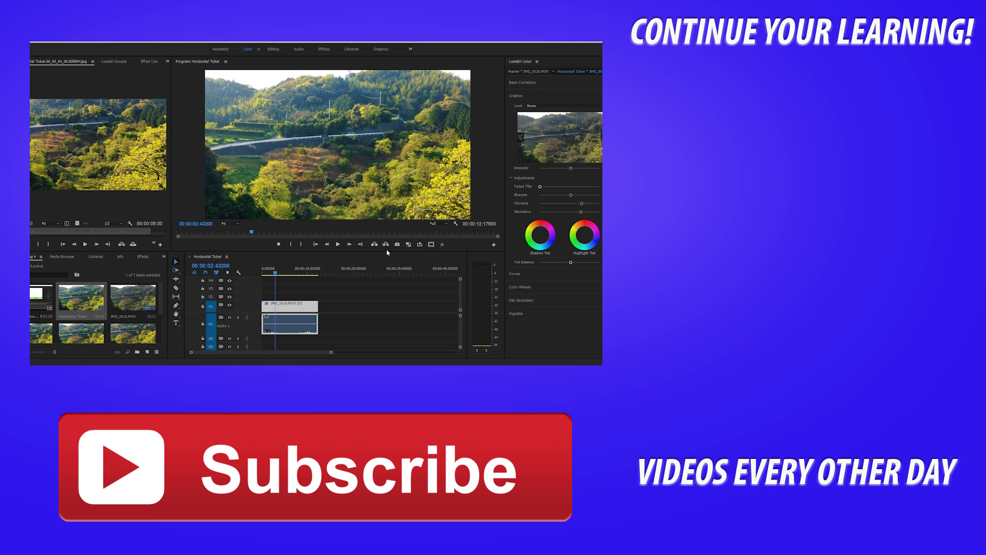